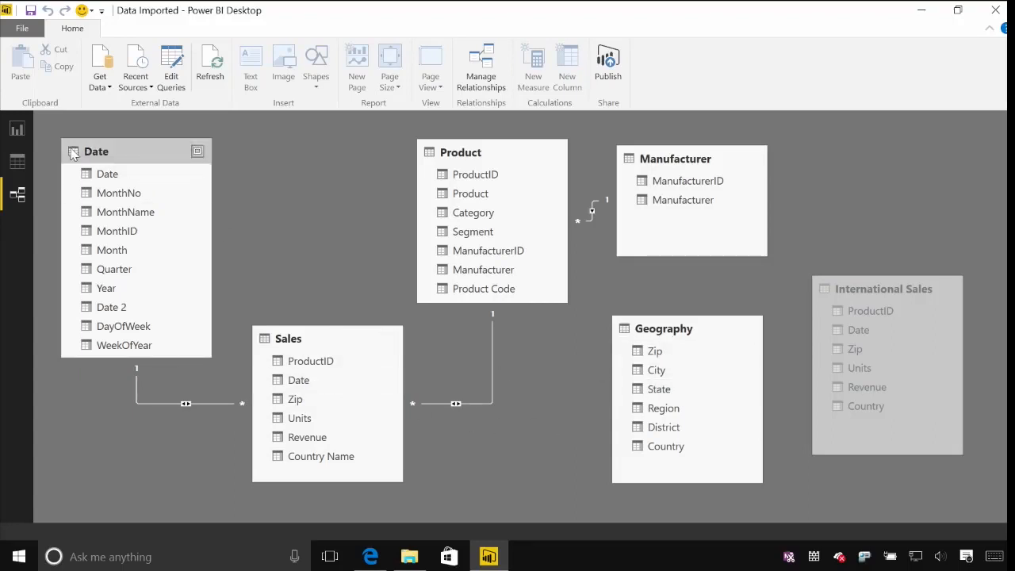
- Build a table on the report page showing District from Geography with Revenue from Sales
click(17, 128)
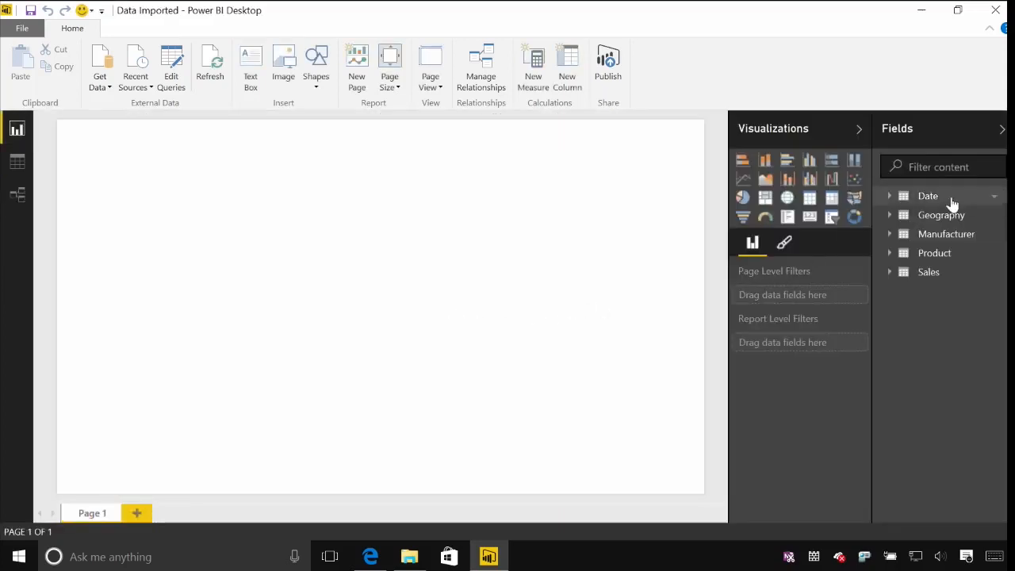
click(892, 218)
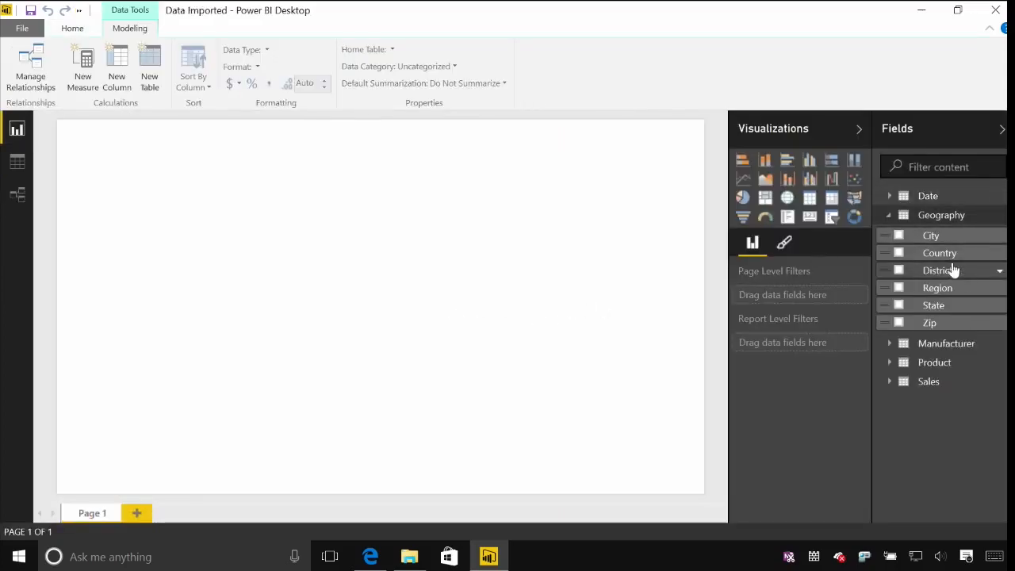
drag(954, 270, 306, 280)
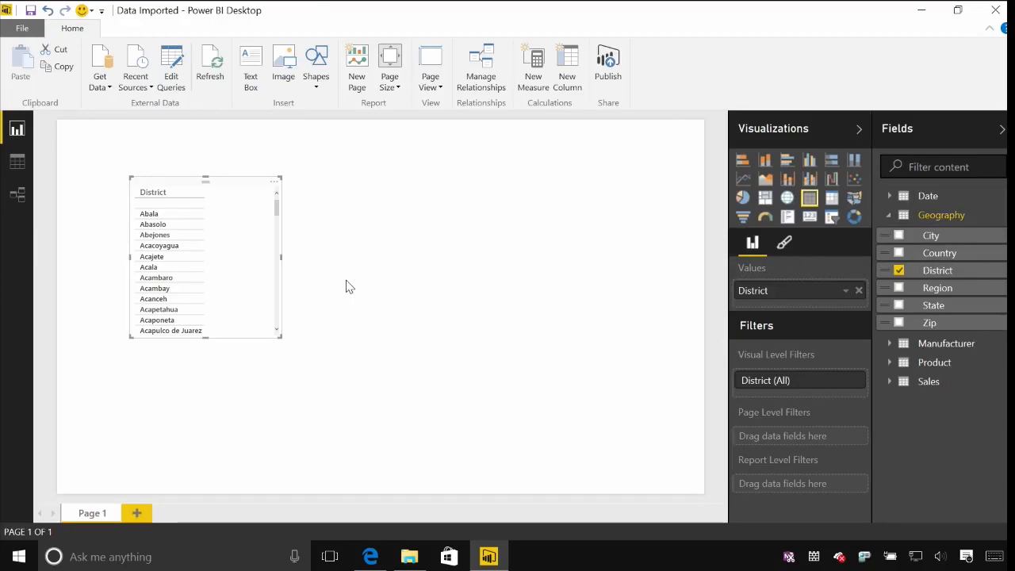
click(890, 382)
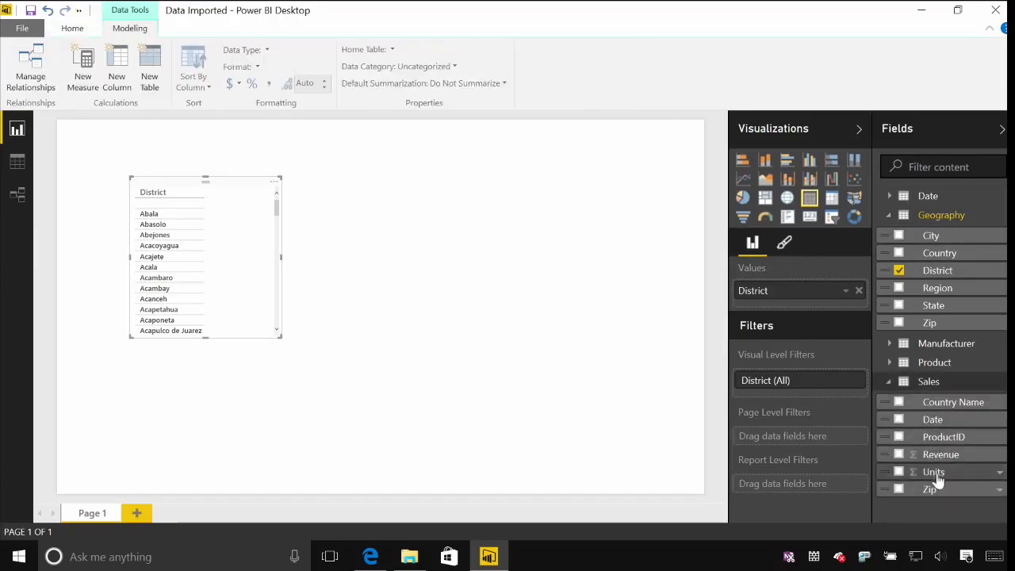
drag(940, 454, 246, 284)
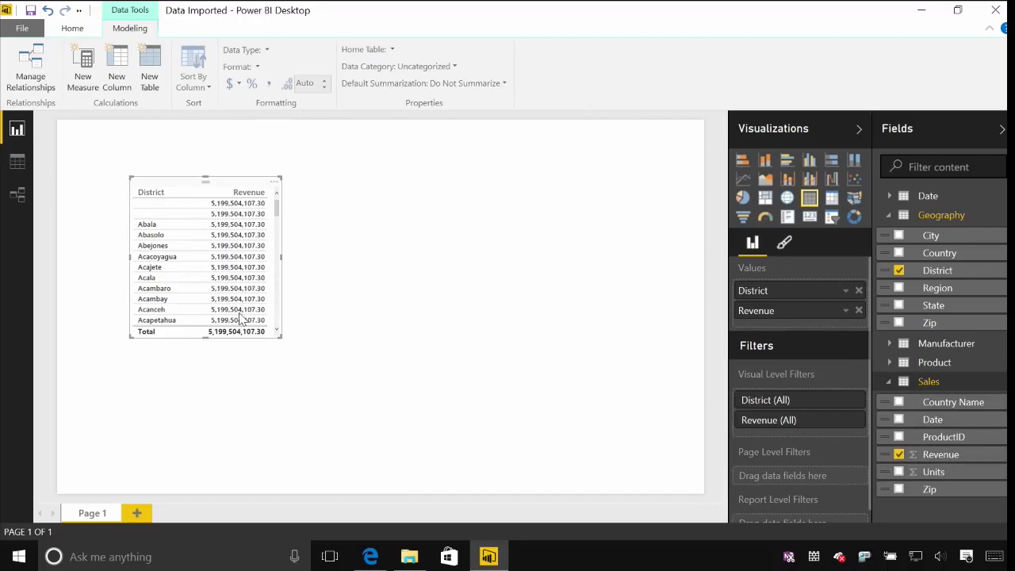
- Examine the table relationships and the Zip and Country columns in the Geography table's data
click(18, 194)
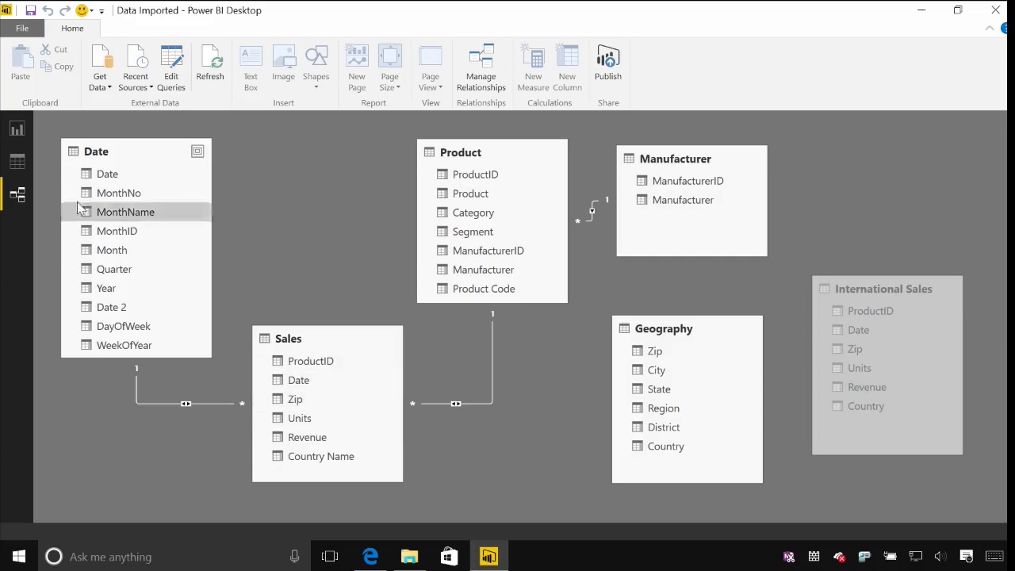
click(17, 162)
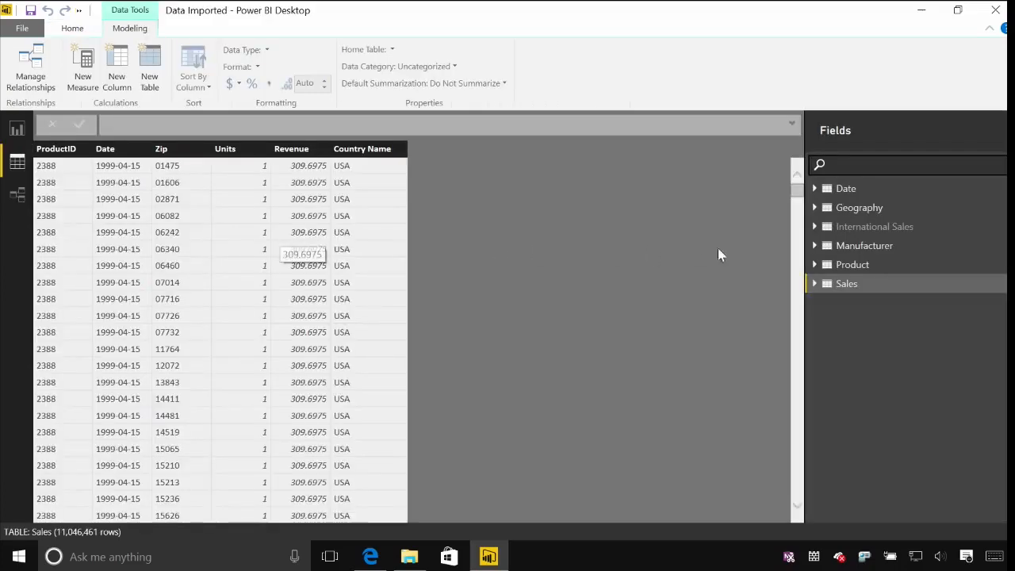
click(860, 207)
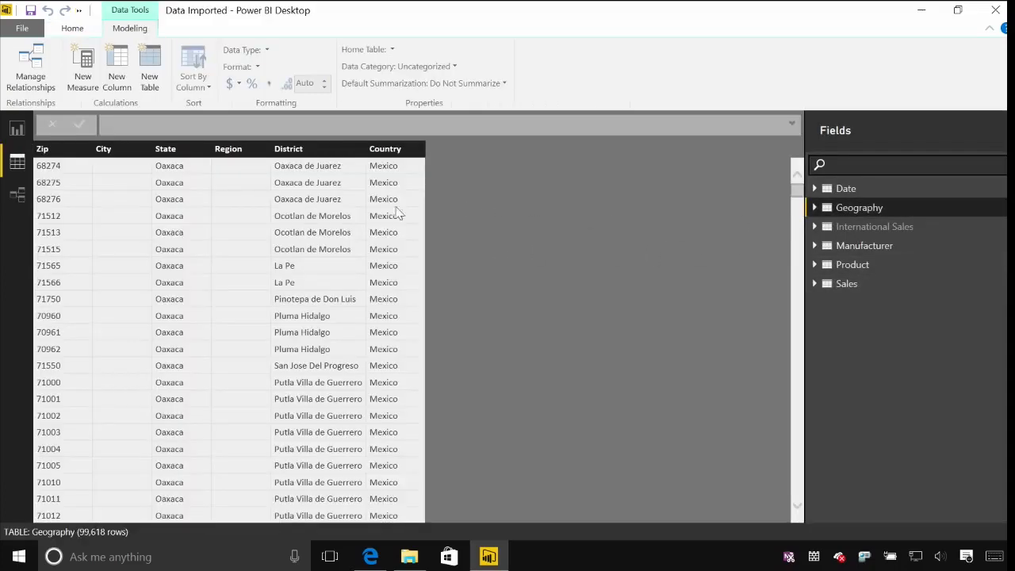
click(50, 150)
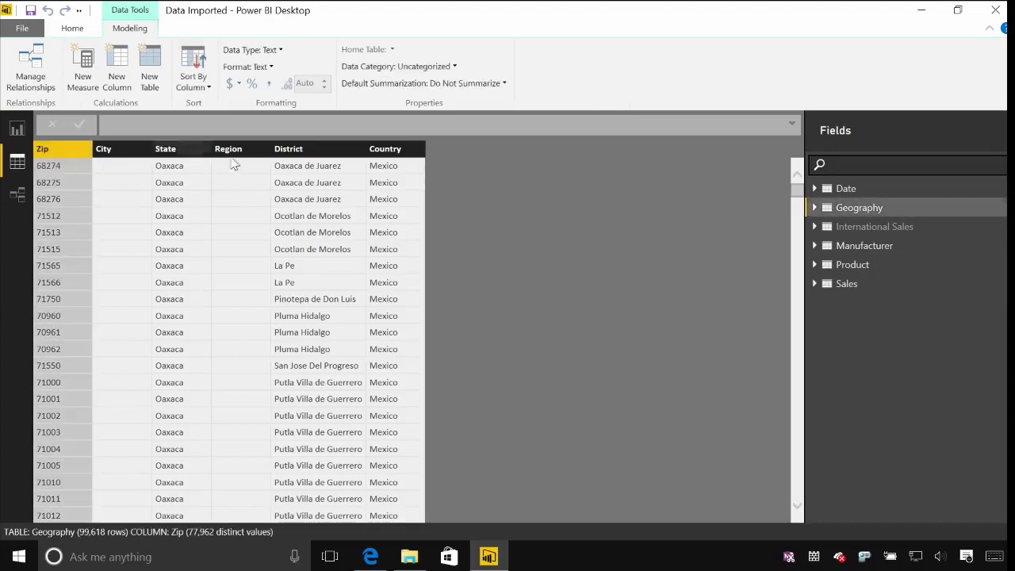
click(412, 152)
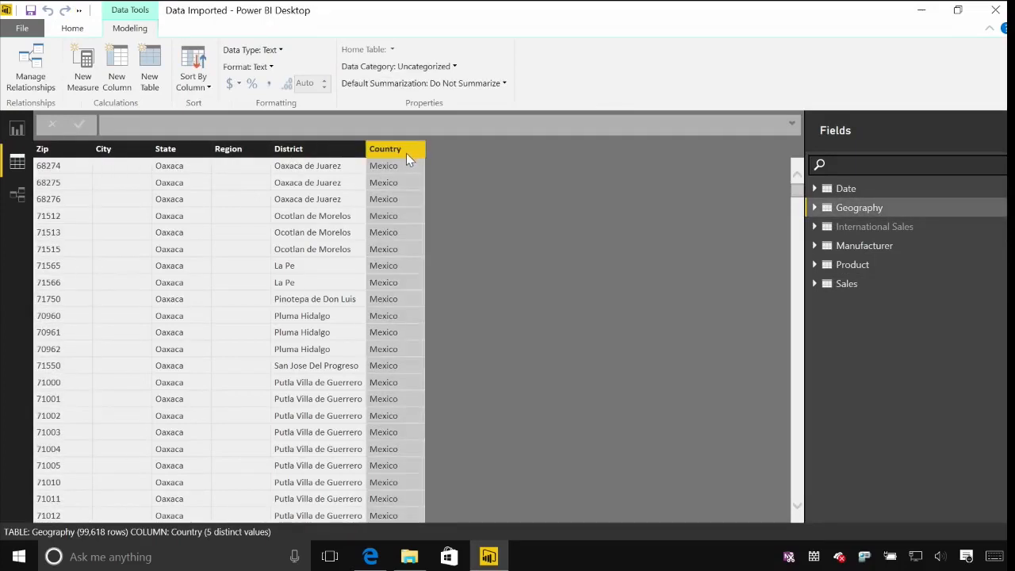
- Add a calculated column to the Geography table with the formula Geography[Country] & ", " & Geography[Zip]
click(118, 79)
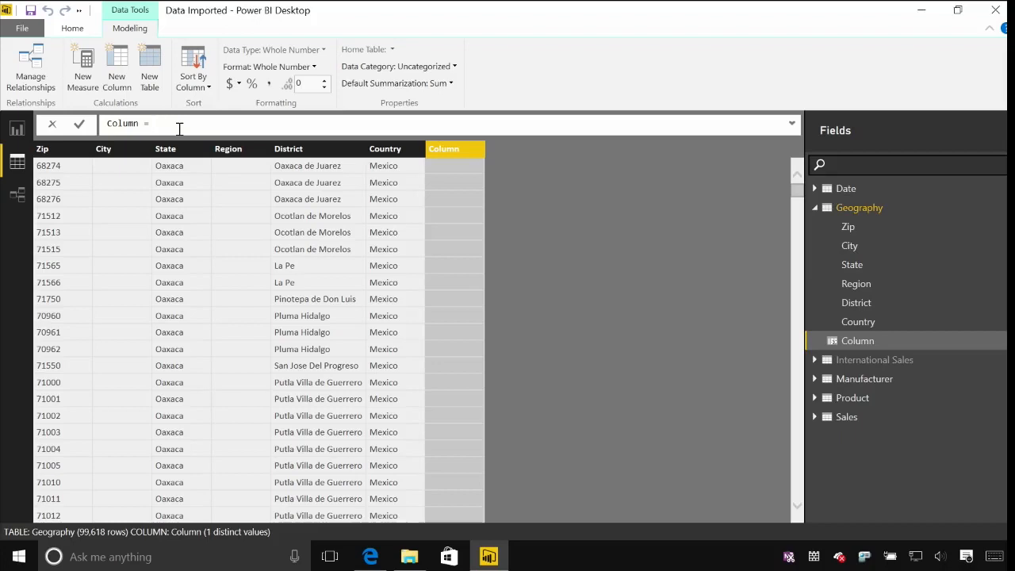
text(count)
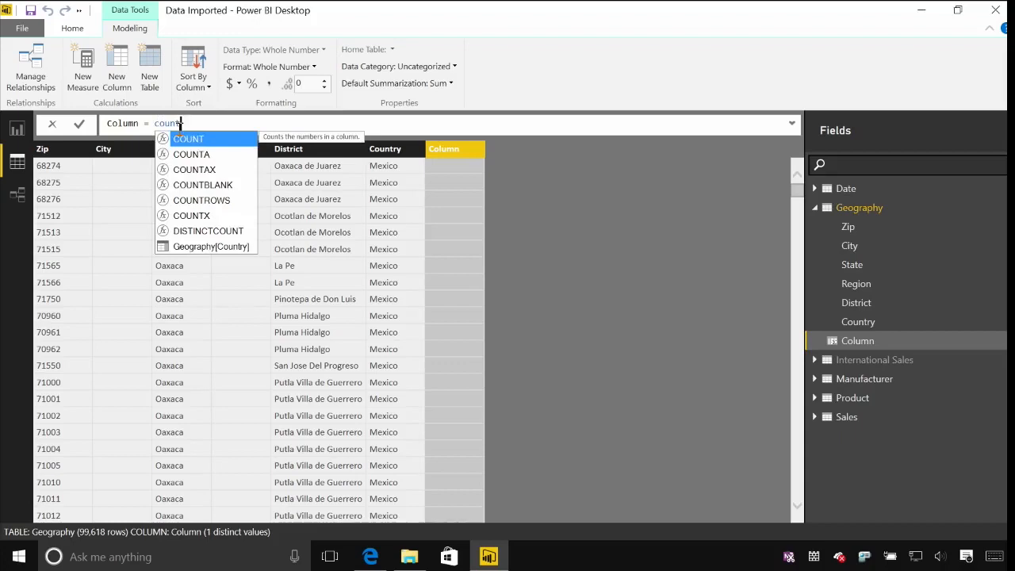
key(Down)
key(Down)
key(Down)
key(Down)
key(Down)
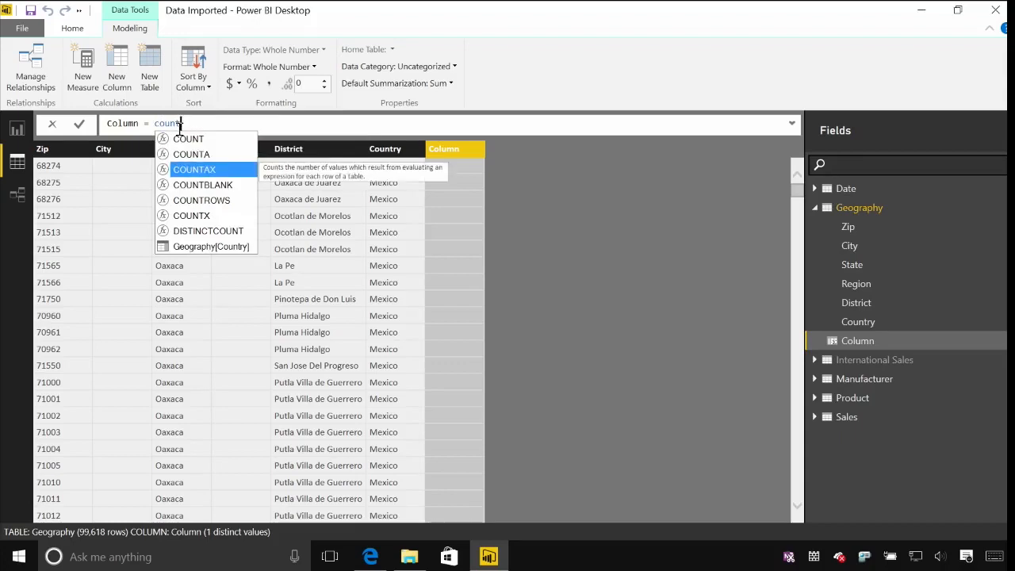
key(Down)
key(Down)
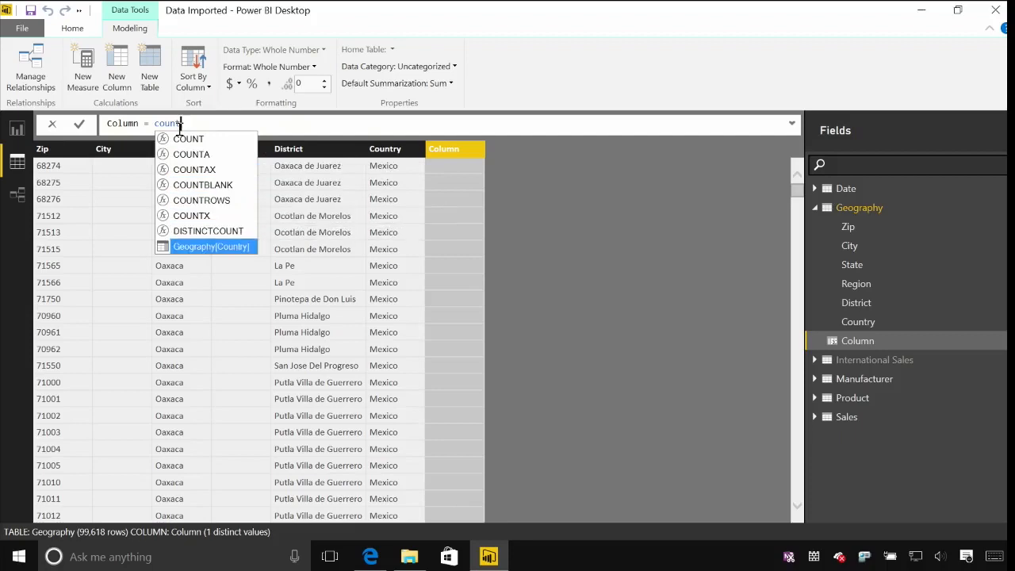
key(Tab)
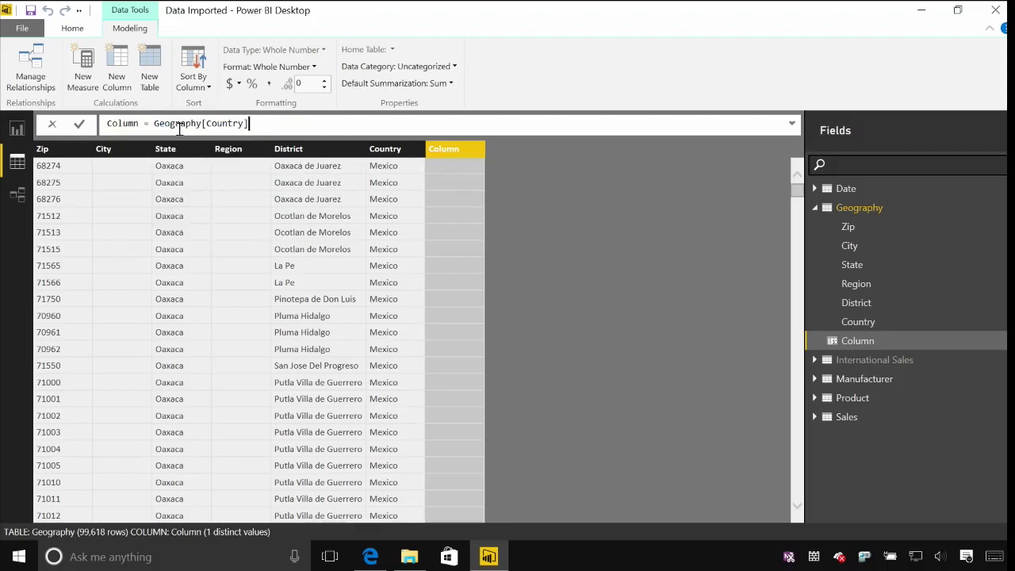
text(& ", " & zip)
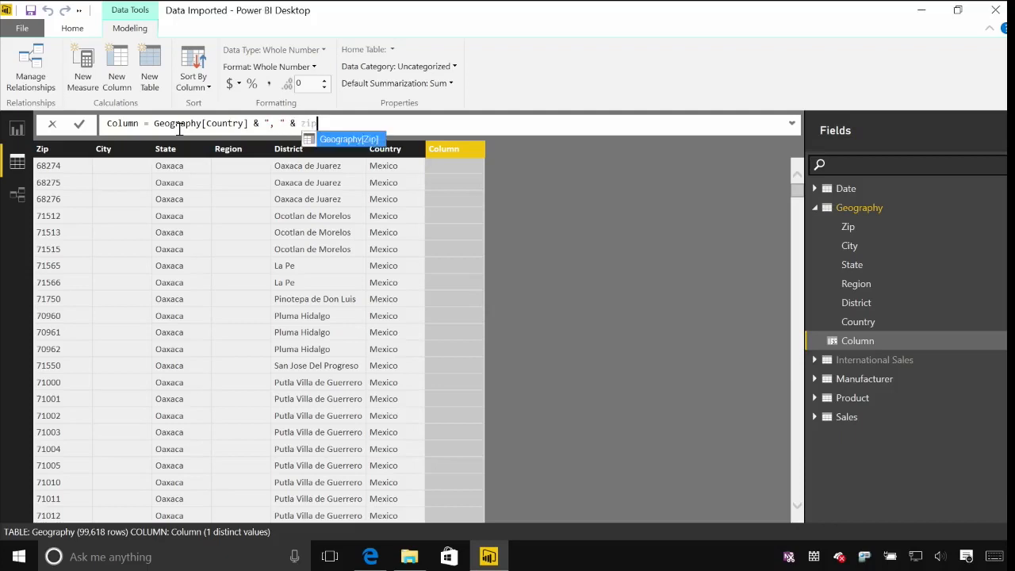
key(Tab)
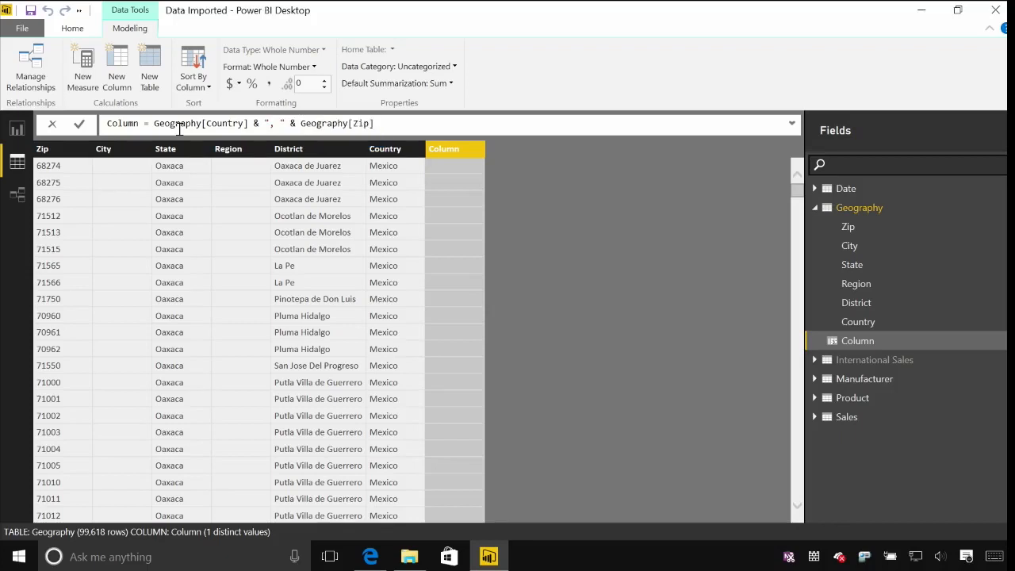
- Name the new Geography column CountryZip and commit its formula
key(Home)
key(ctrl+shift+Right)
text(Country)
key(BackSpace)
text(Zip)
key(Return)
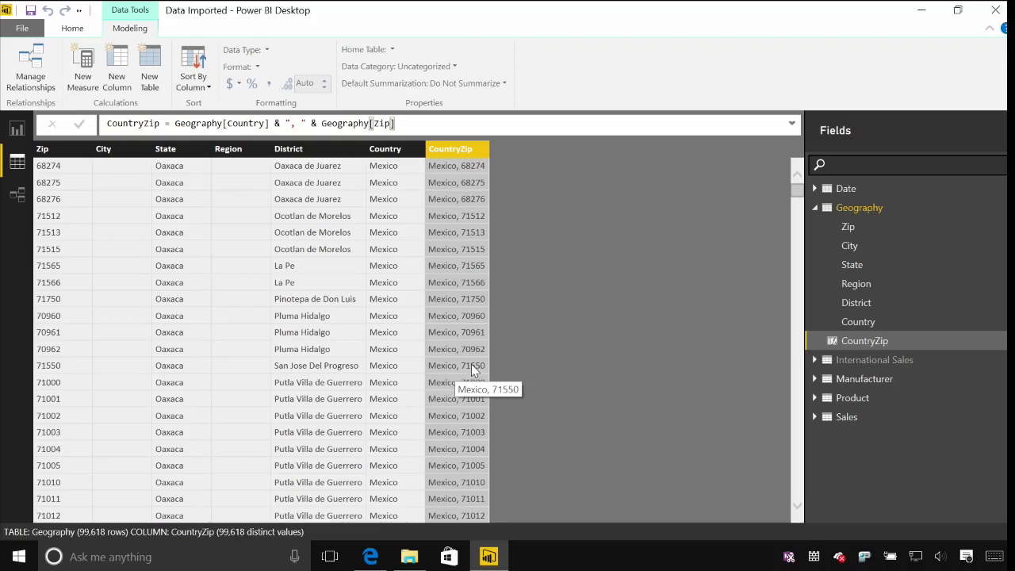
- Start a calculated column named CountryZip in the Sales table
click(869, 424)
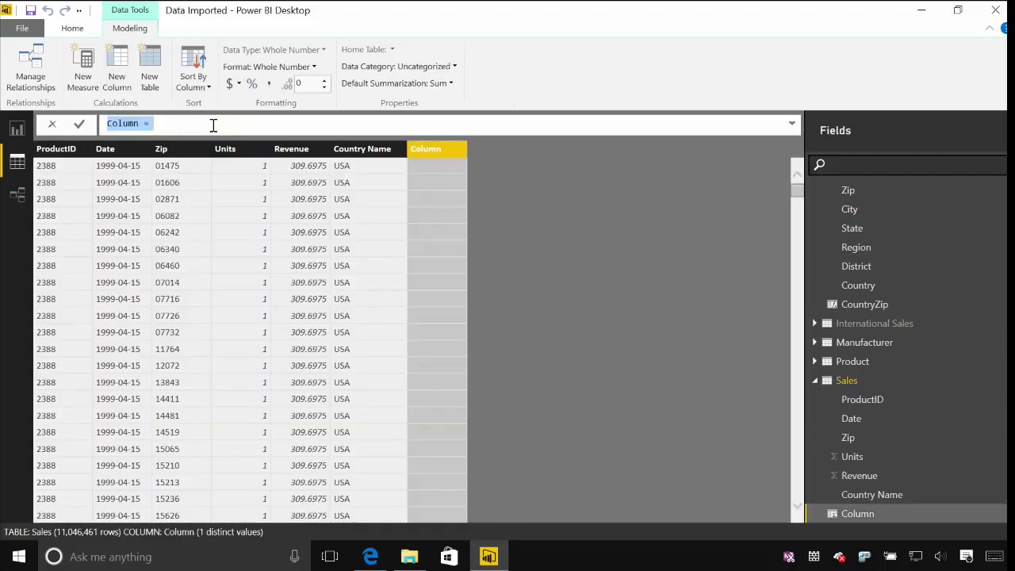
text(CountryZip =)
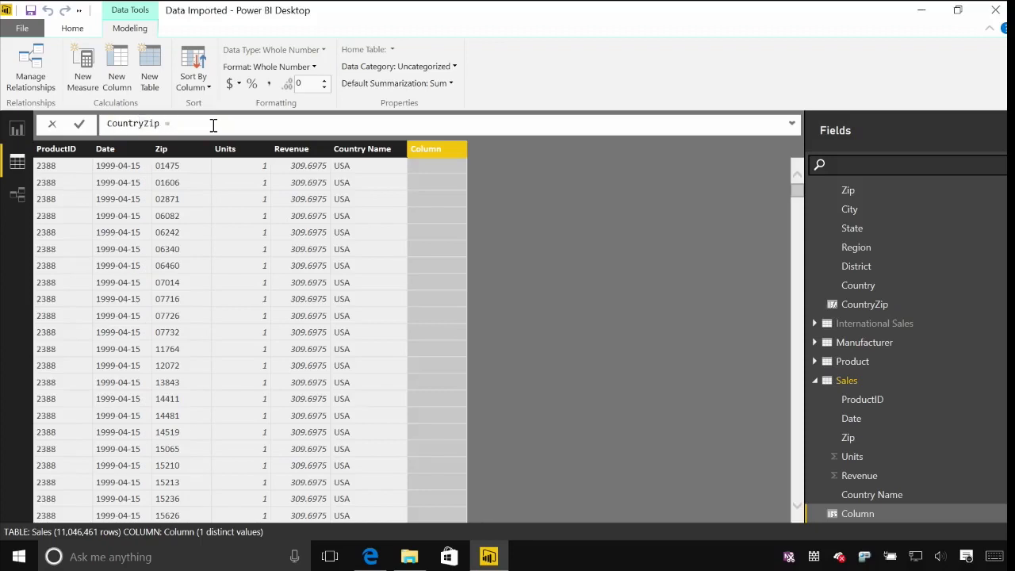
text( count)
key(Down)
key(Down)
key(Down)
key(Down)
key(Down)
key(Down)
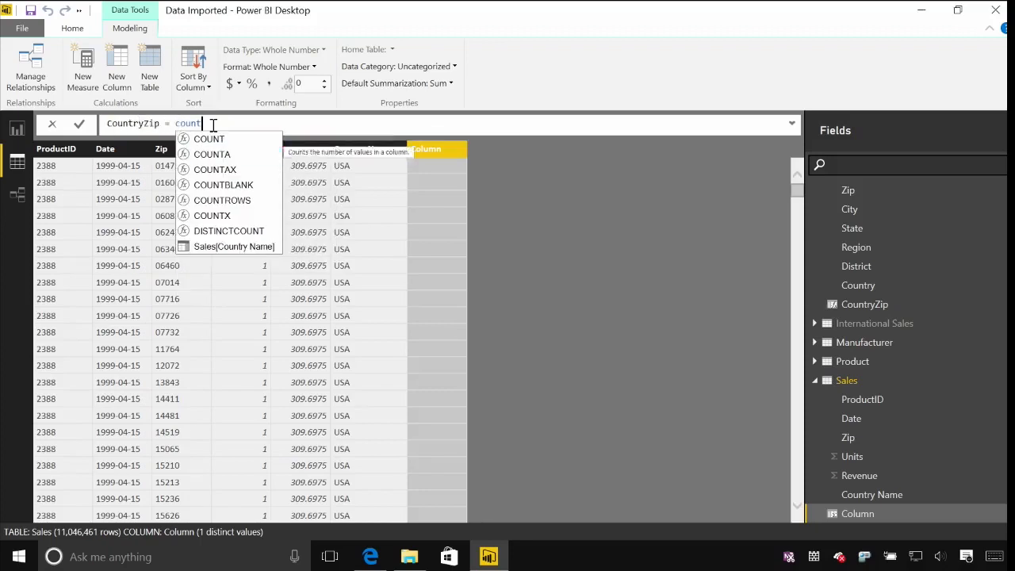
key(Tab)
key(shift+Left)
key(shift+Left)
key(shift+Left)
key(shift+Left)
key(shift+Left)
key(shift+Left)
key(shift+Left)
key(shift+Left)
key(shift+Left)
key(shift+Left)
key(shift+Left)
key(shift+Left)
key(shift+Left)
key(shift+Left)
key(shift+Left)
key(shift+Left)
key(shift+Left)
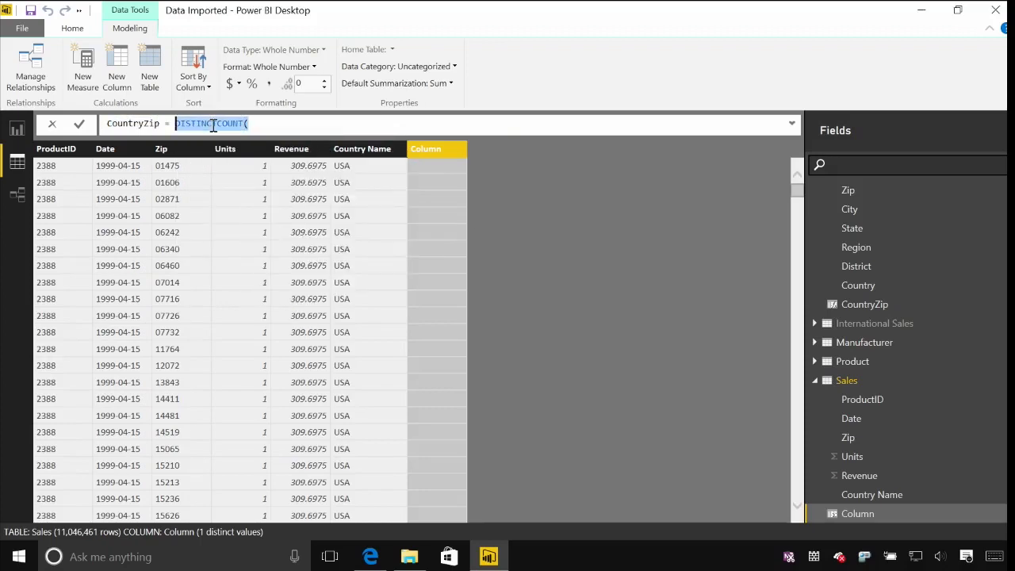
- Define the Sales table's CountryZip column as Sales[Country Name] & ", " & Sales[Zip] and commit it
text(= country)
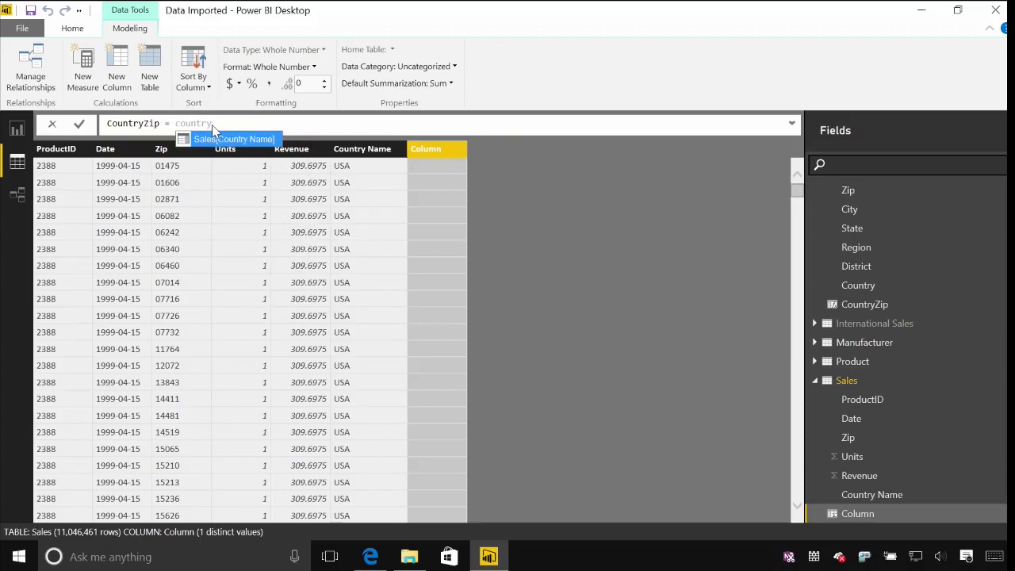
key(Tab)
text(& )
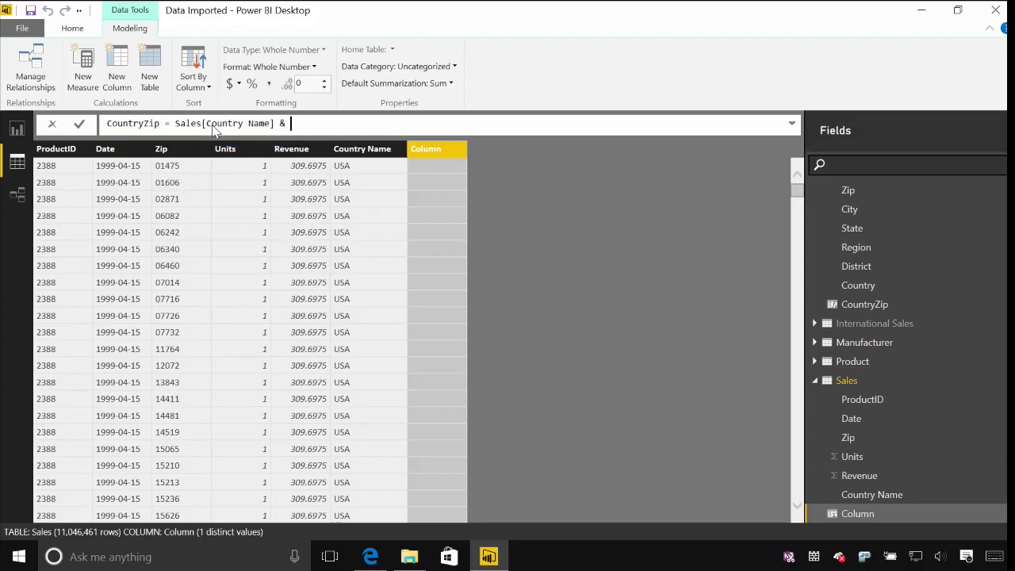
text(", " & zip)
key(Tab)
drag(326, 124, 383, 125)
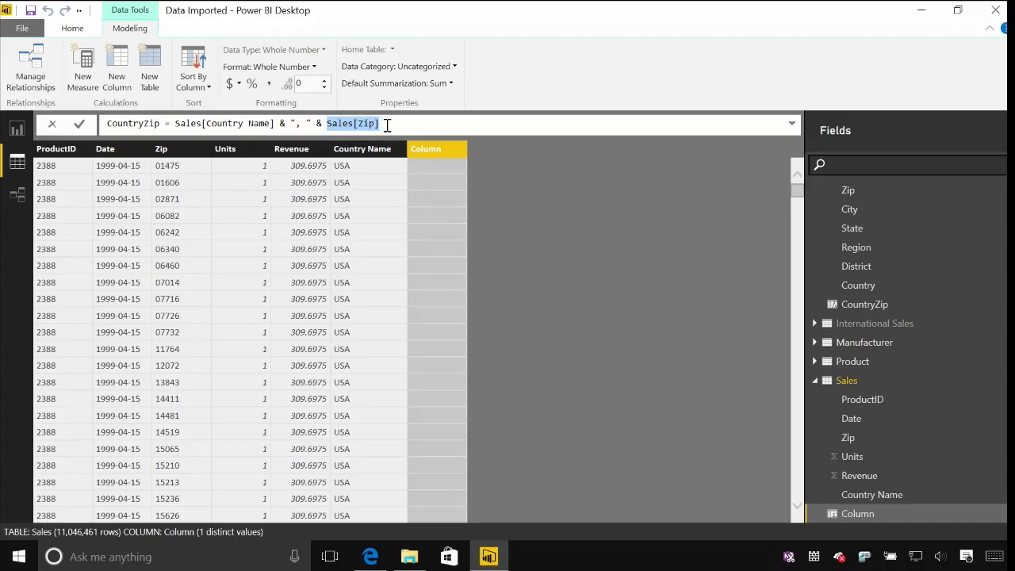
click(386, 124)
key(Return)
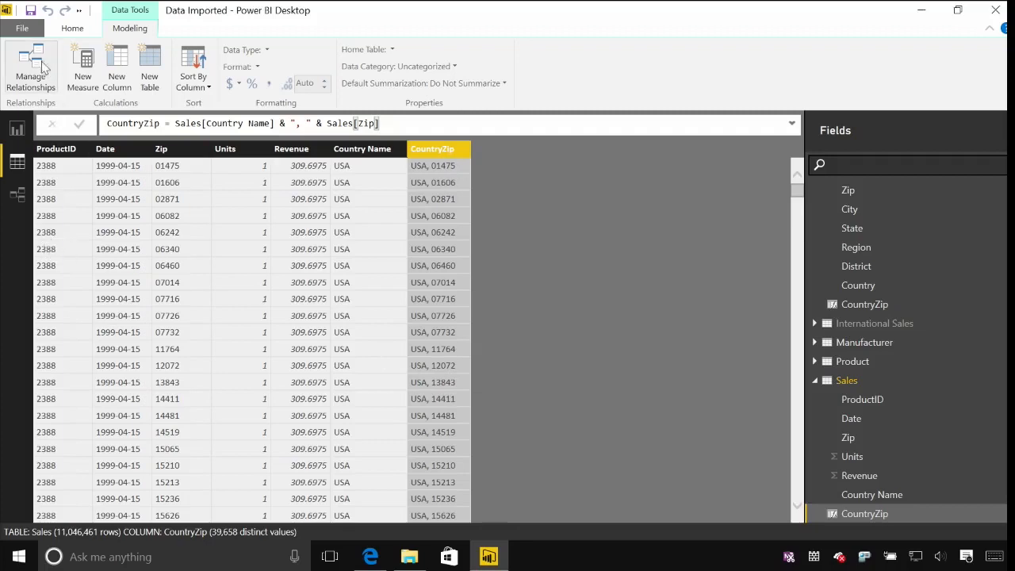
- Create a relationship from CountryZip in the Sales table to CountryZip in the Geography table
click(16, 199)
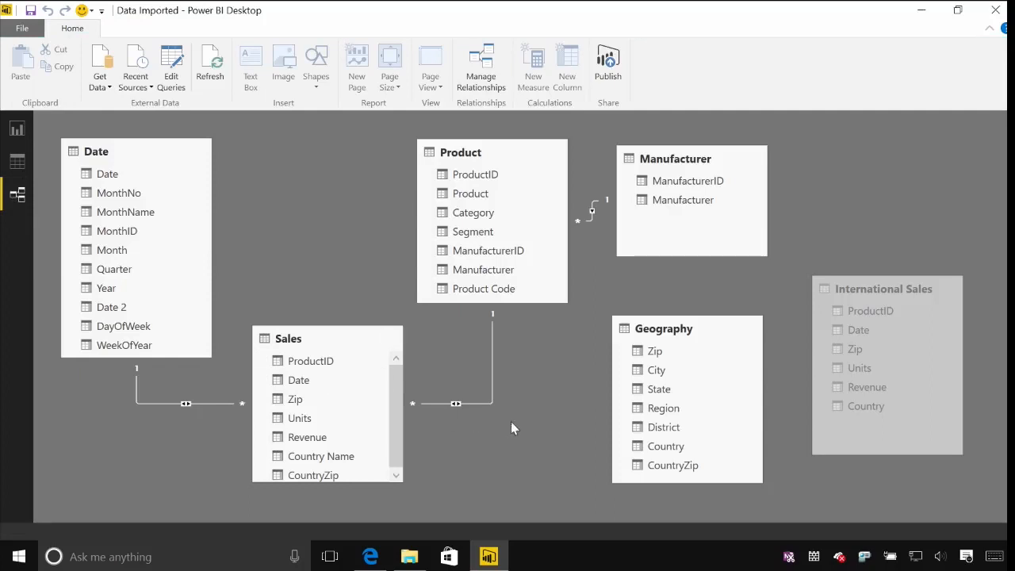
drag(317, 475, 666, 468)
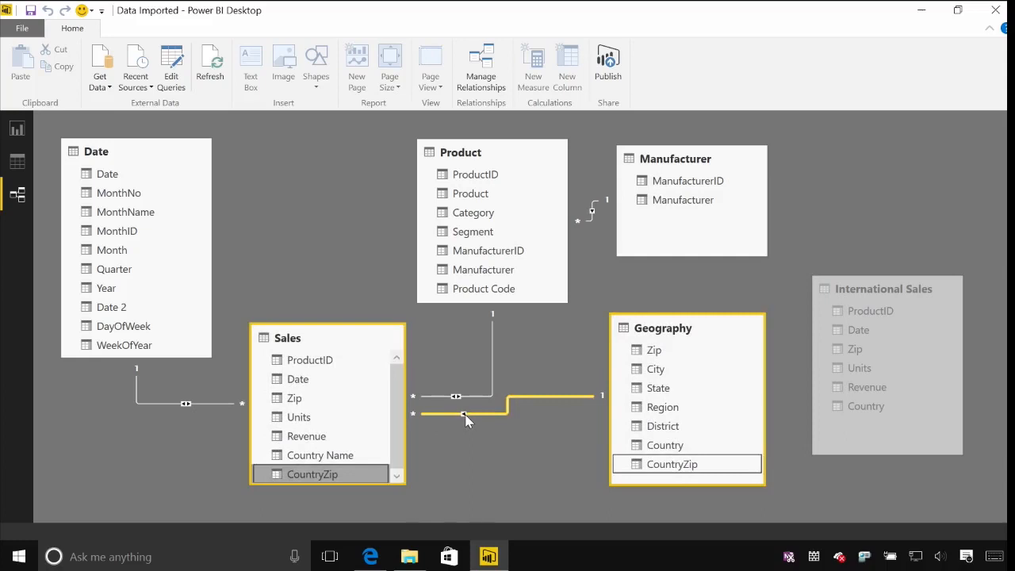
- Add a map of Sales Revenue by Geography Country beside the District table on the report page and enlarge it
click(18, 130)
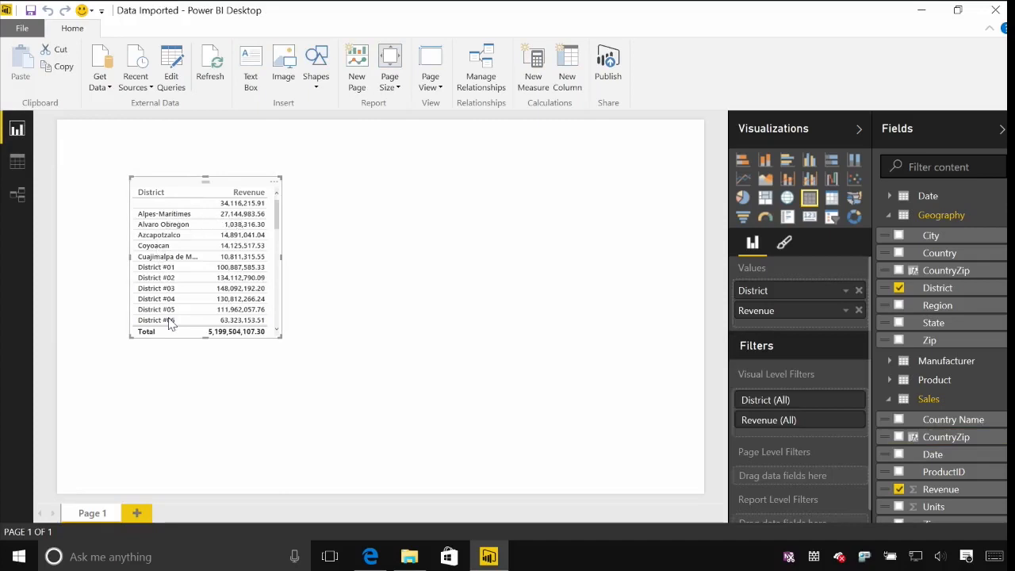
drag(940, 252, 521, 277)
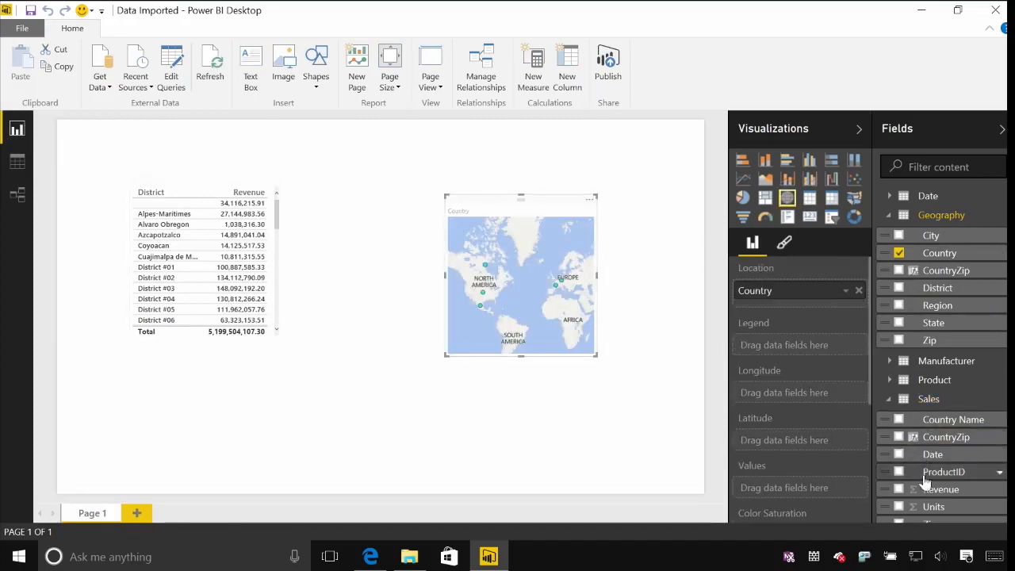
drag(888, 489, 785, 487)
drag(445, 356, 328, 425)
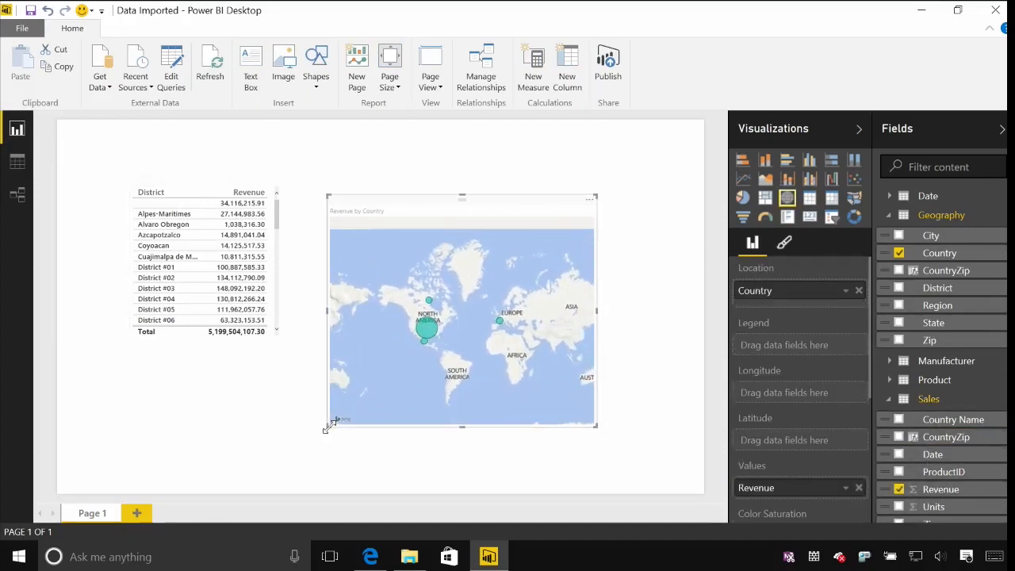